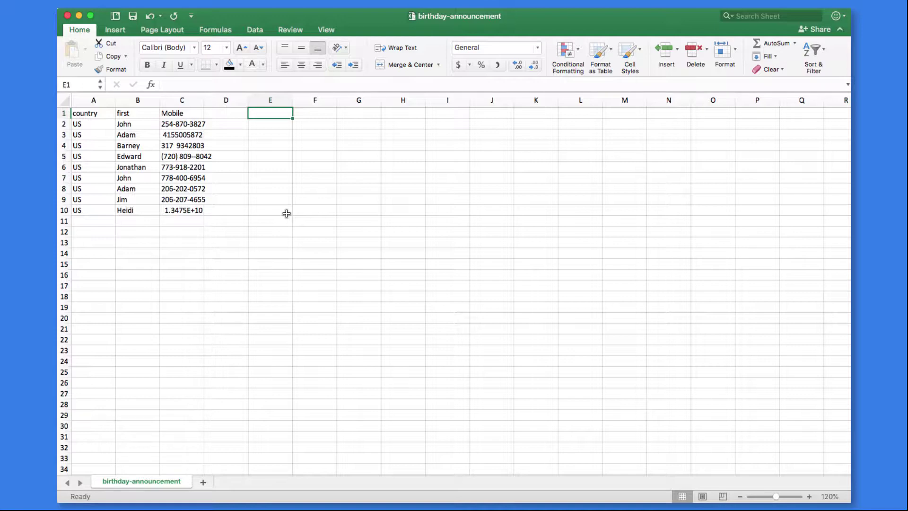
# Save the birthday-announcement contact list as CSV, replacing the existing file and keeping the CSV format
pyautogui.press('super+shift+s')
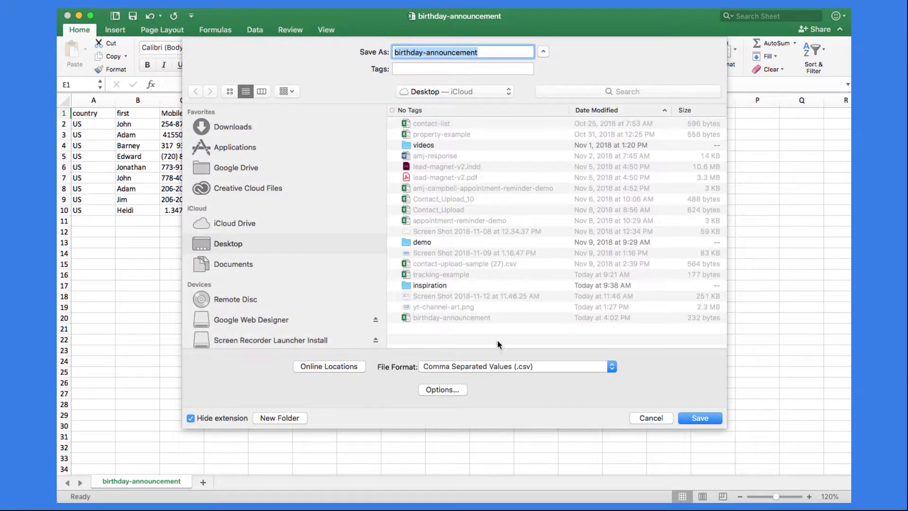
pyautogui.click(499, 366)
pyautogui.click(501, 366)
pyautogui.click(700, 421)
pyautogui.click(537, 107)
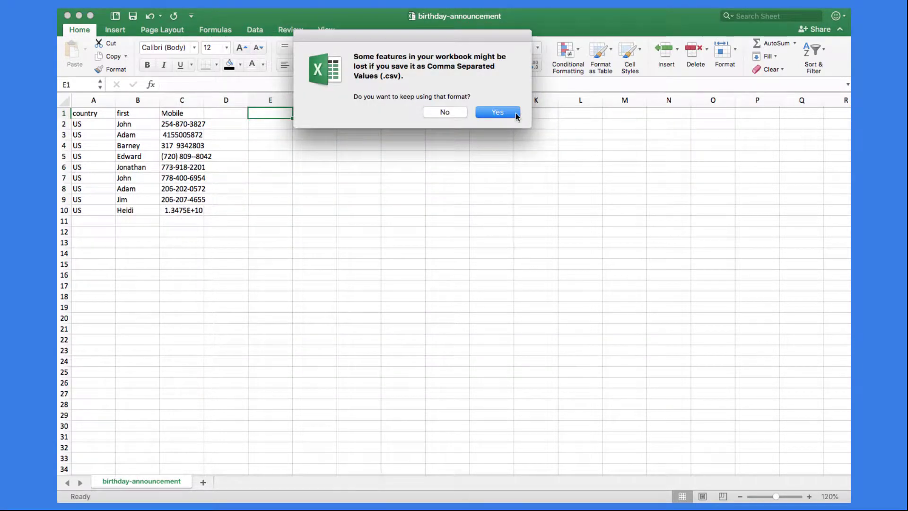
pyautogui.click(515, 113)
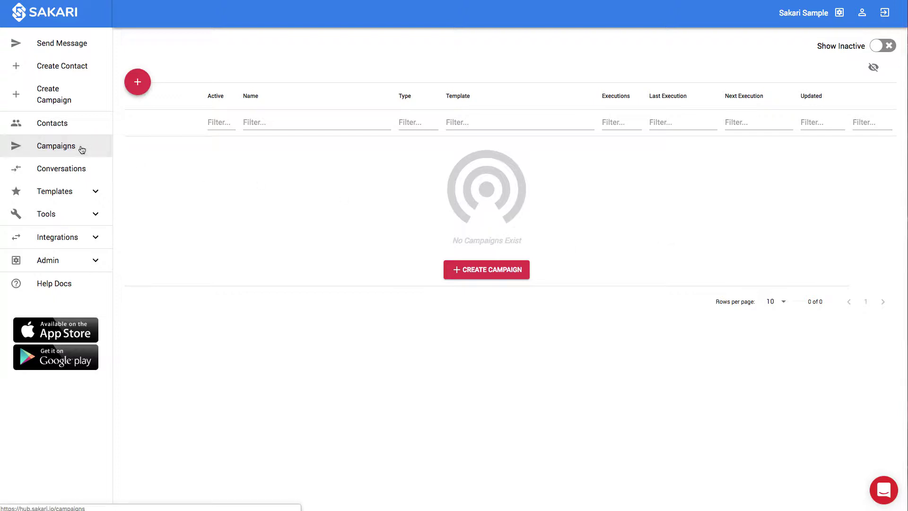
# Start a new campaign from the Campaigns list with File Upload as its trigger
pyautogui.click(98, 147)
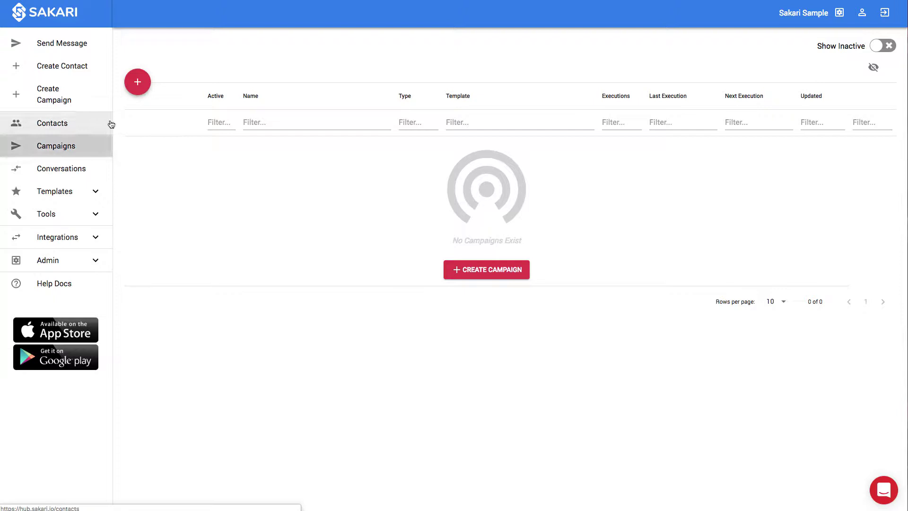
pyautogui.click(136, 88)
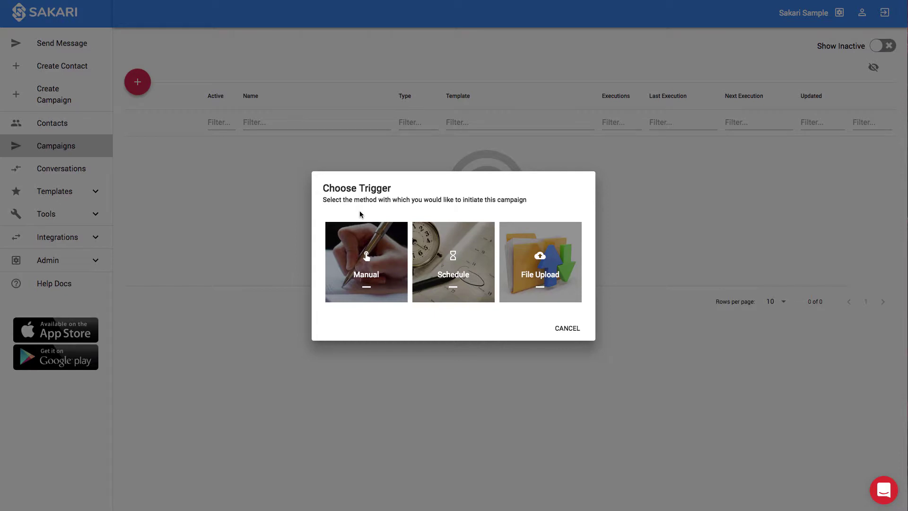
pyautogui.click(548, 268)
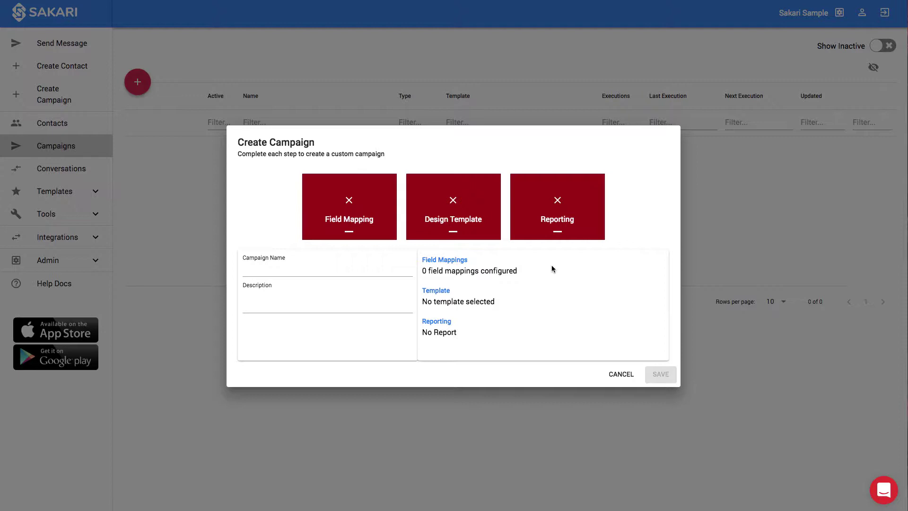
# Upload the birthday-announcement CSV as sample data and drop the Last Name, Email and Tags rows
pyautogui.click(361, 216)
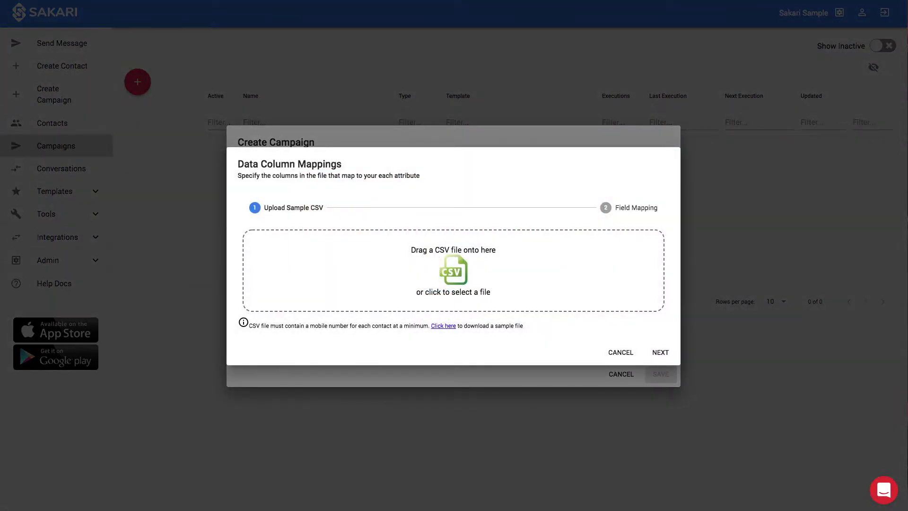
pyautogui.moveTo(850, 347); pyautogui.dragTo(451, 278)
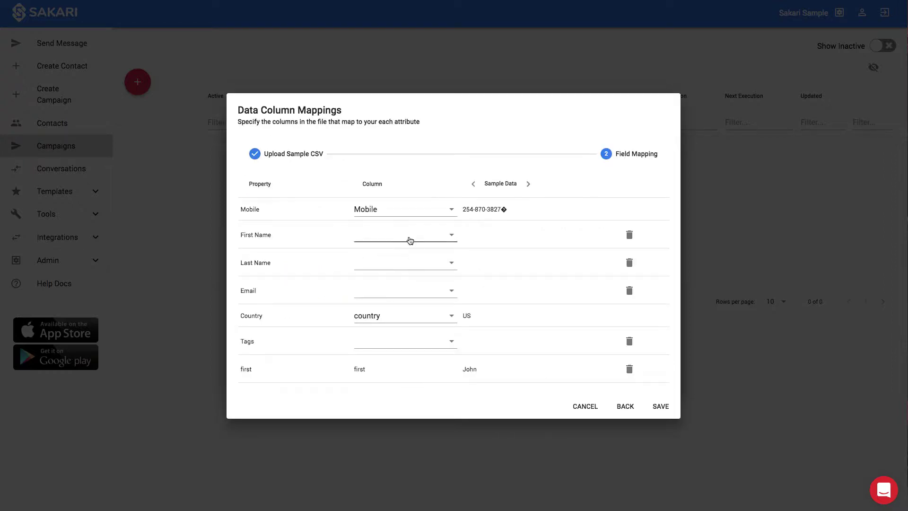
pyautogui.click(628, 264)
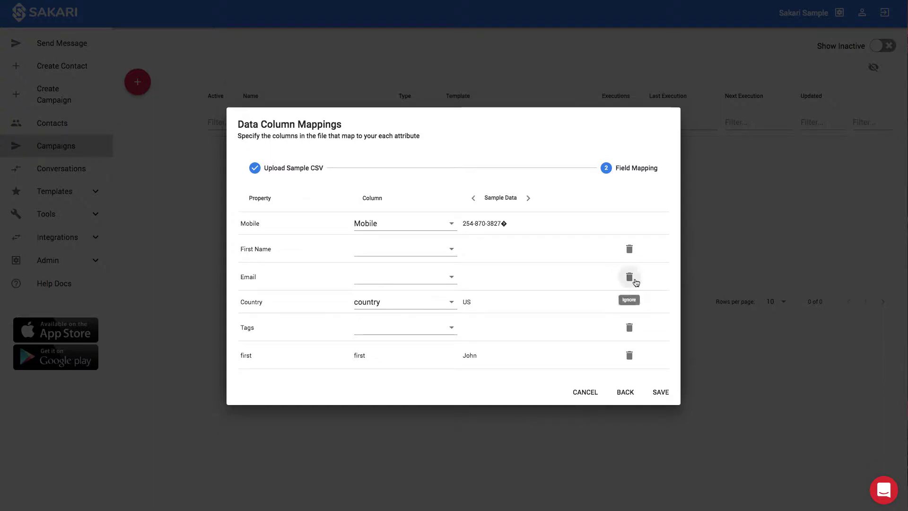
pyautogui.click(630, 278)
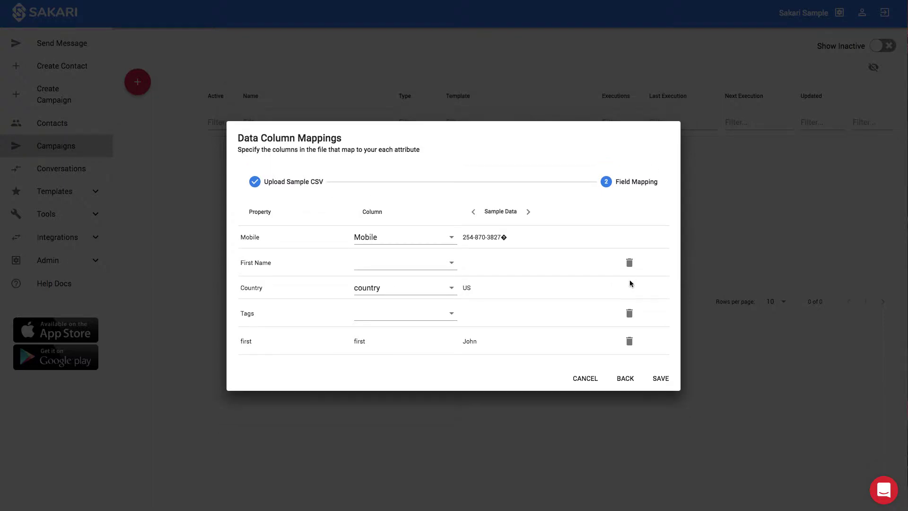
pyautogui.click(628, 313)
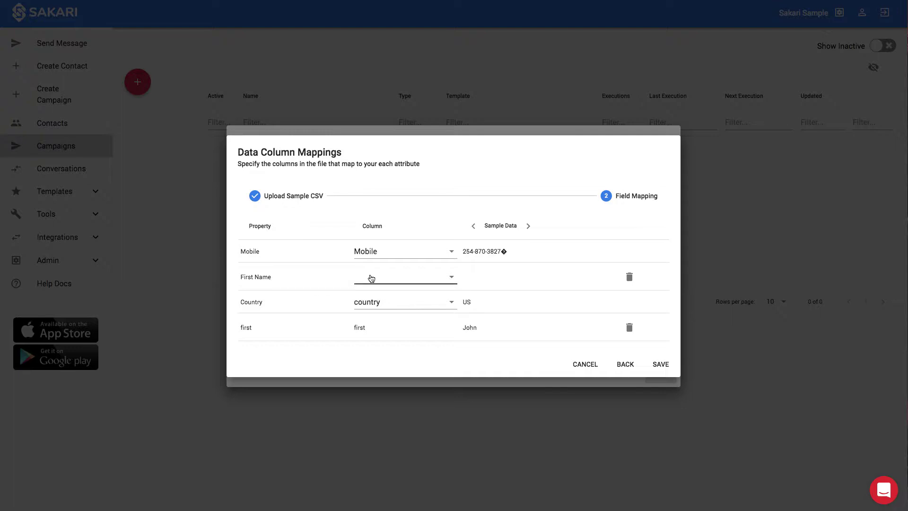
# Map First Name to the 'first' column, remove the extra row and save the three mappings
pyautogui.click(406, 278)
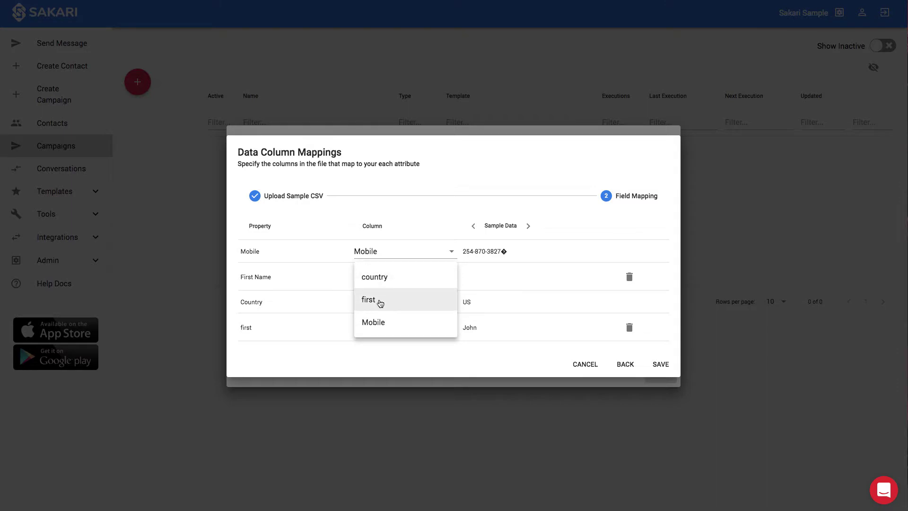
pyautogui.click(381, 301)
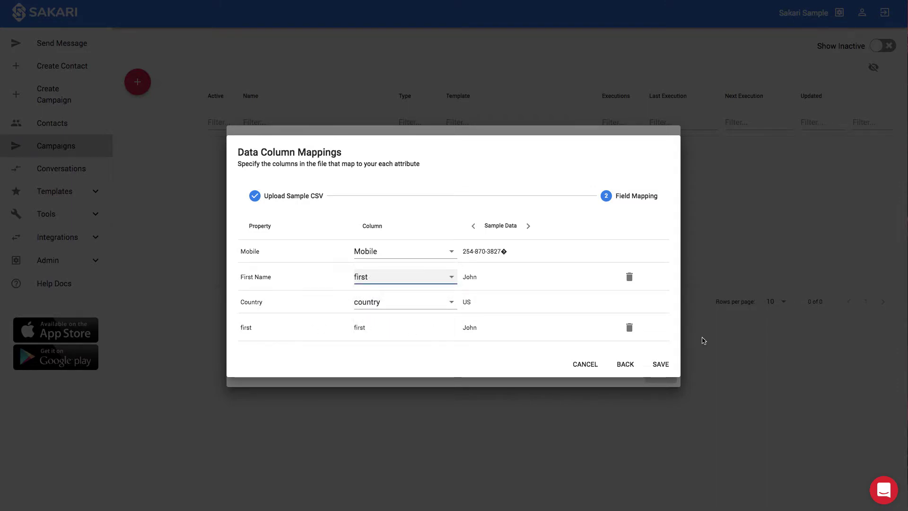
pyautogui.click(629, 329)
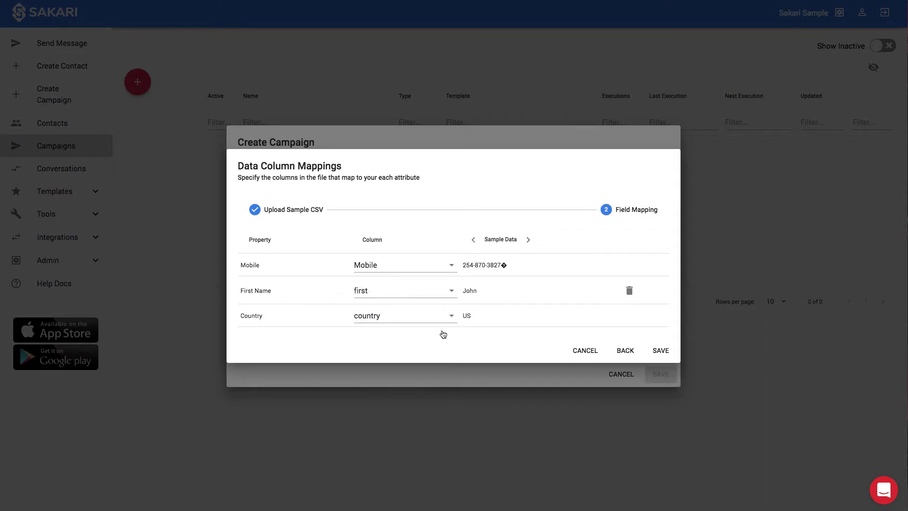
pyautogui.click(658, 352)
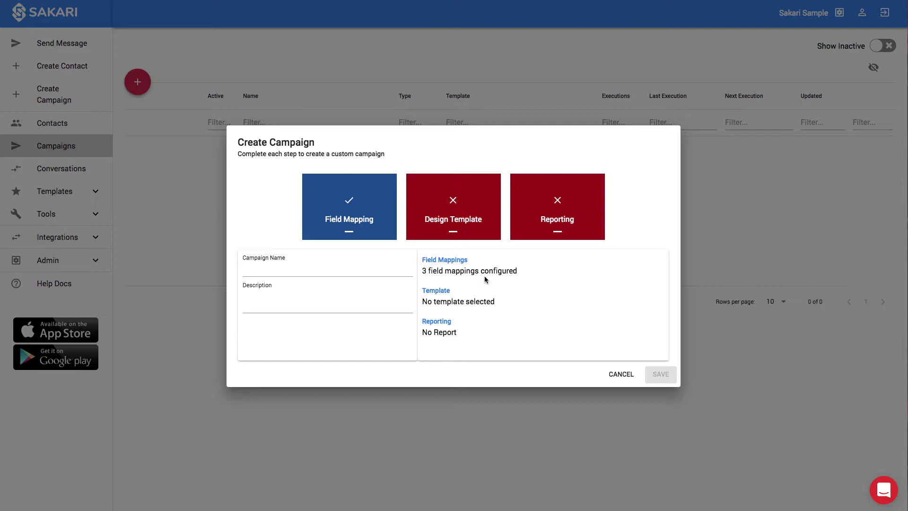
# Write the message template greeting firstName about the birthday this Friday night
pyautogui.click(478, 208)
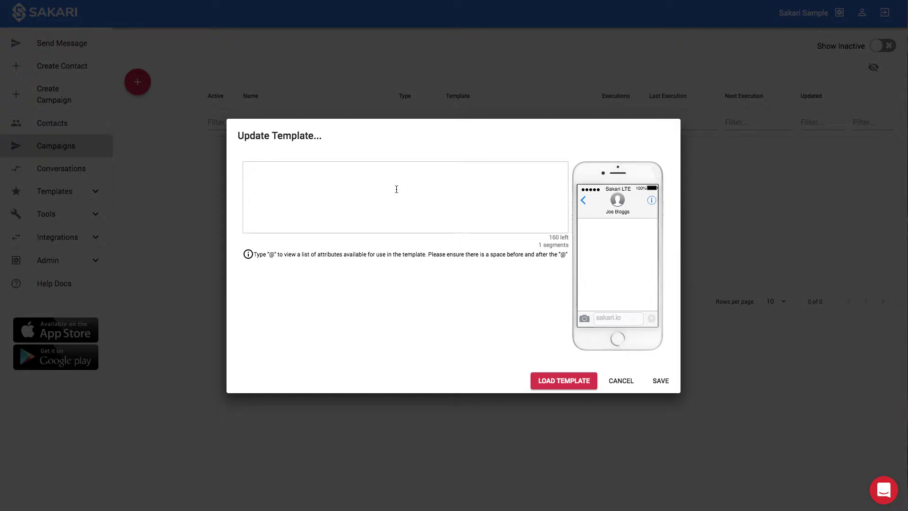
pyautogui.write('Hi')
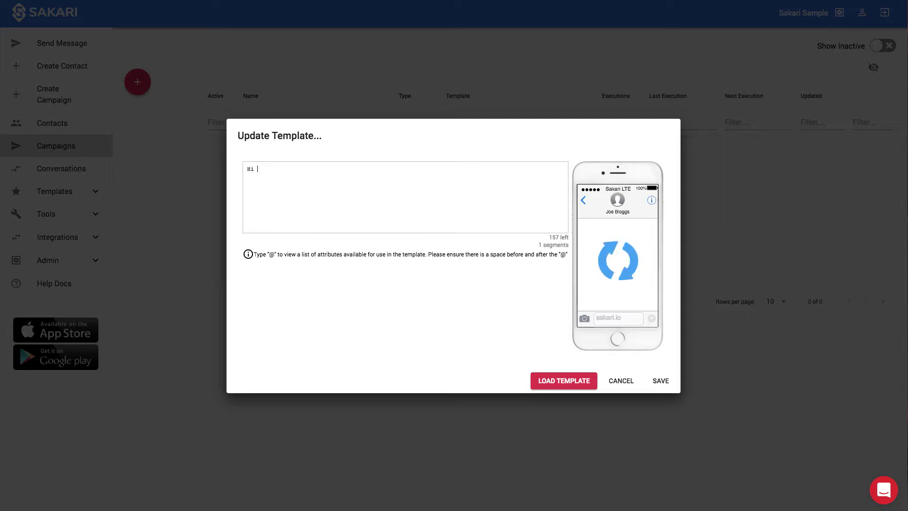
pyautogui.write(' @')
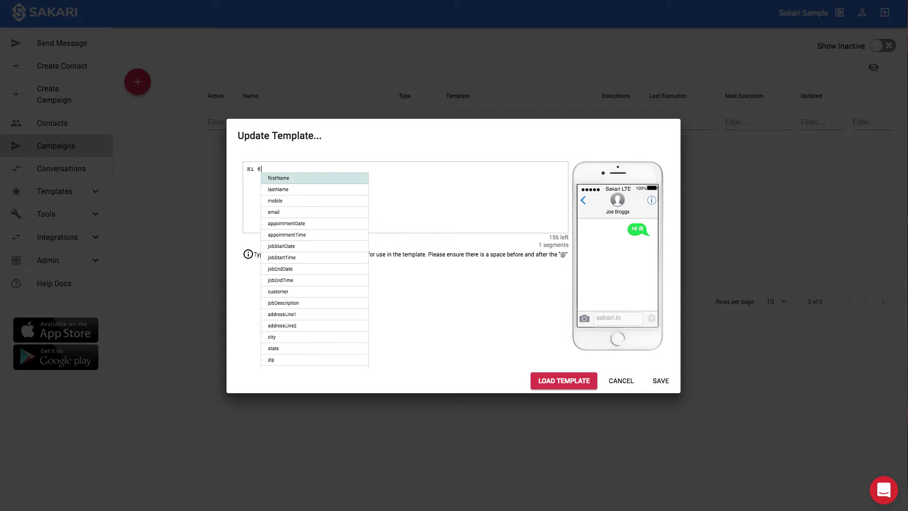
pyautogui.click(306, 184)
pyautogui.write('firstName')
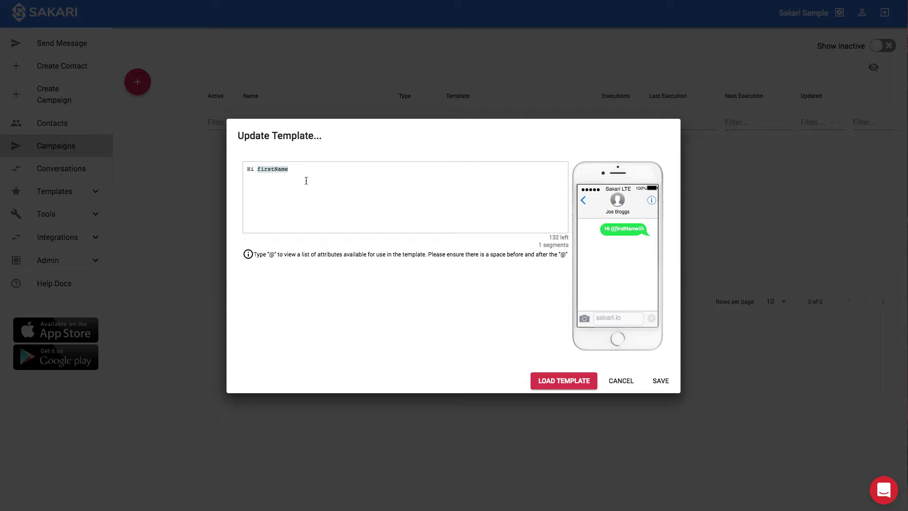
pyautogui.write(', this')
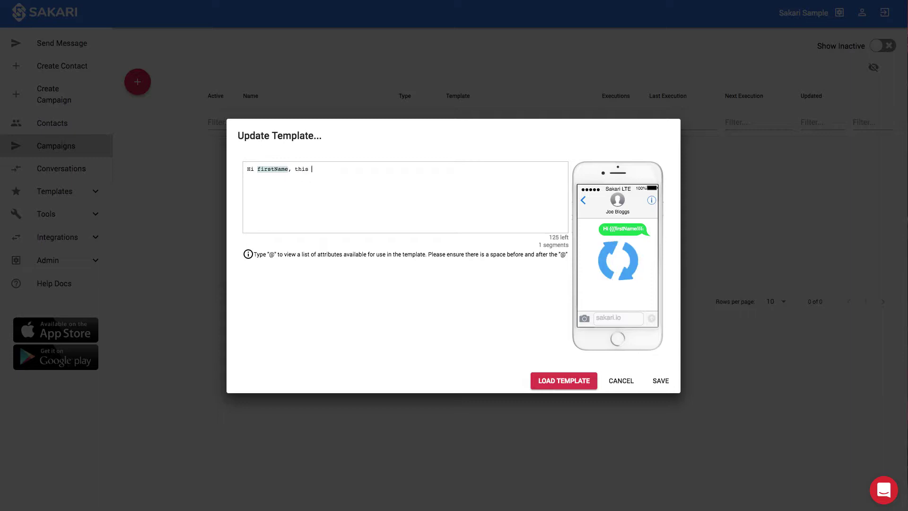
pyautogui.write(' is a m')
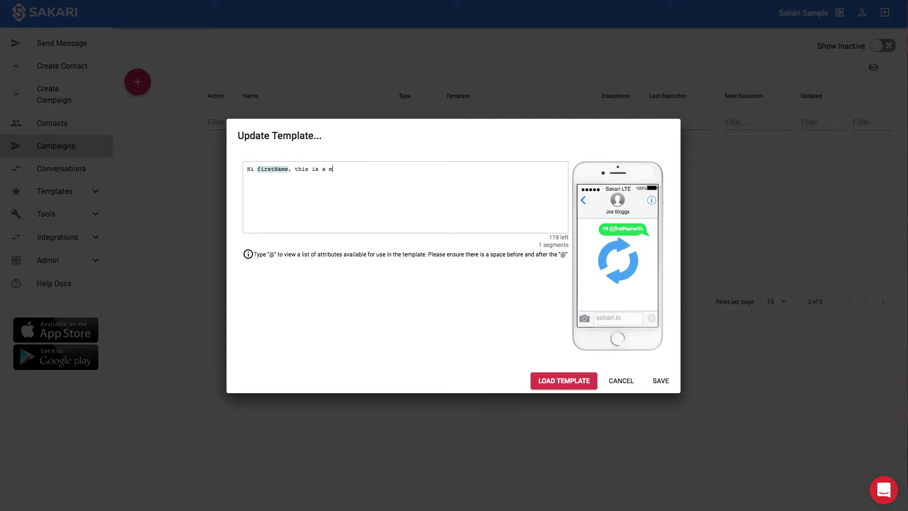
pyautogui.write('re')
pyautogui.press('BackSpace')
pyautogui.press('BackSpace')
pyautogui.press('BackSpace')
pyautogui.write('reminder')
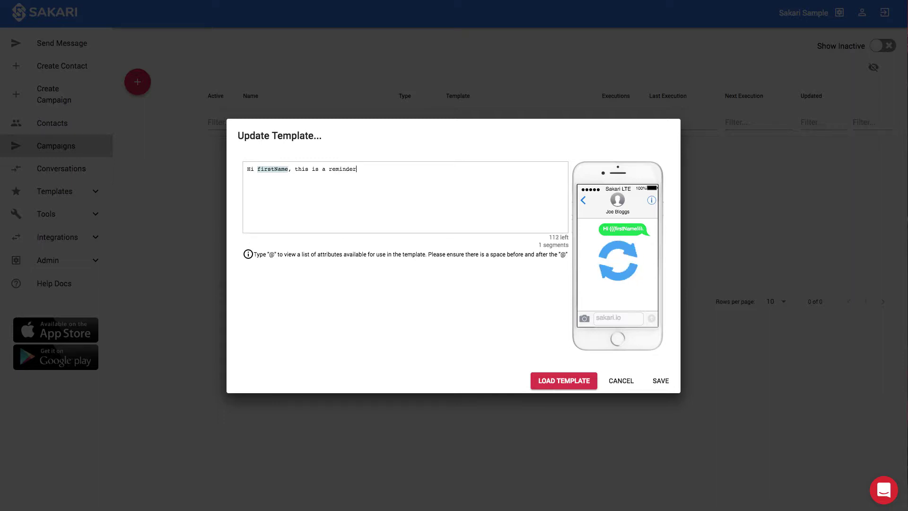
pyautogui.write(' about the birthda')
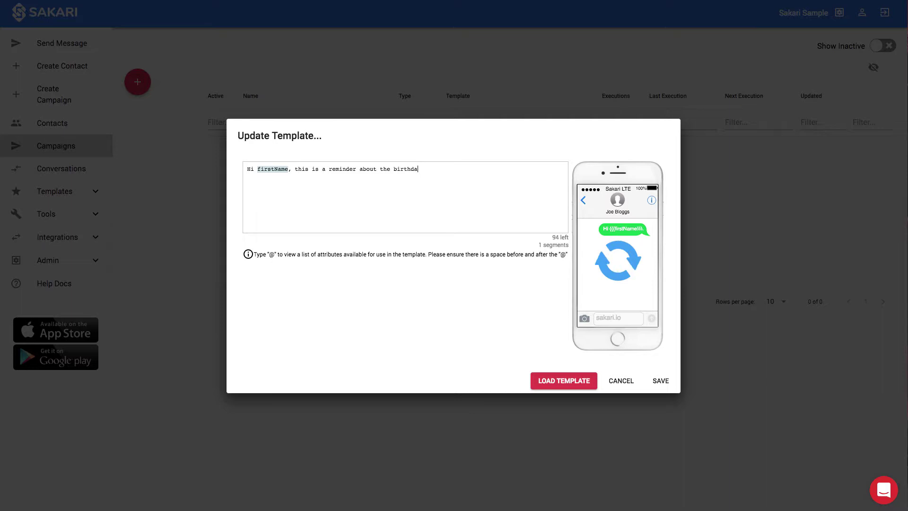
pyautogui.write('y this Fri')
pyautogui.press('BackSpace')
pyautogui.press('BackSpace')
pyautogui.press('BackSpace')
pyautogui.press('BackSpace')
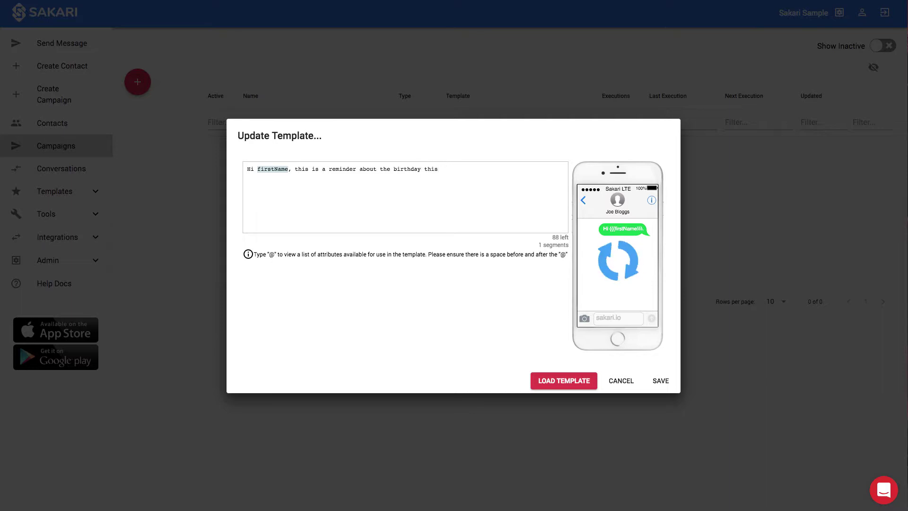
pyautogui.write(' Friday night')
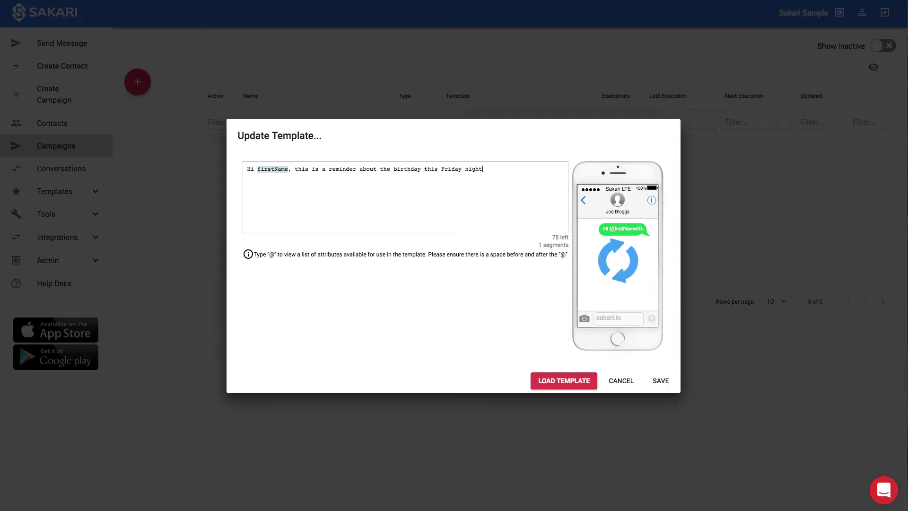
pyautogui.write('!')
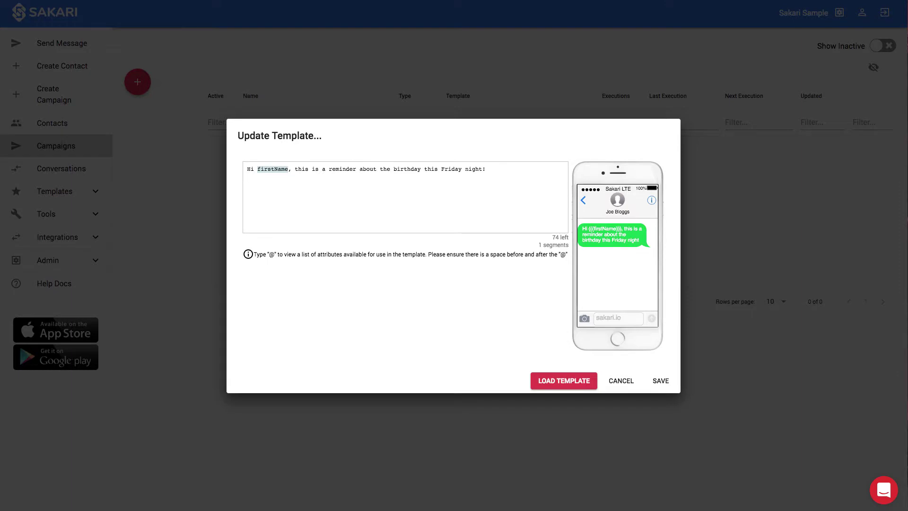
# Save the template, set reporting to No Report and create the Birthday Bash Reminder campaign
pyautogui.click(658, 386)
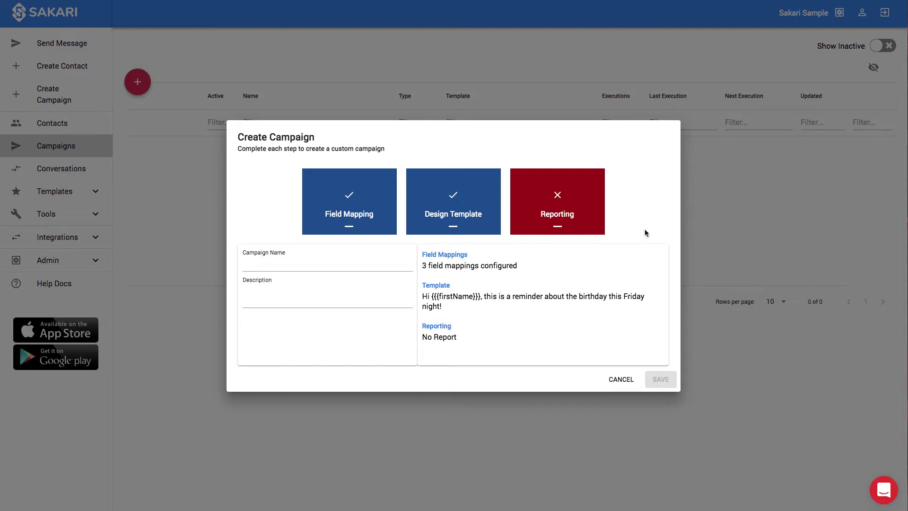
pyautogui.click(581, 209)
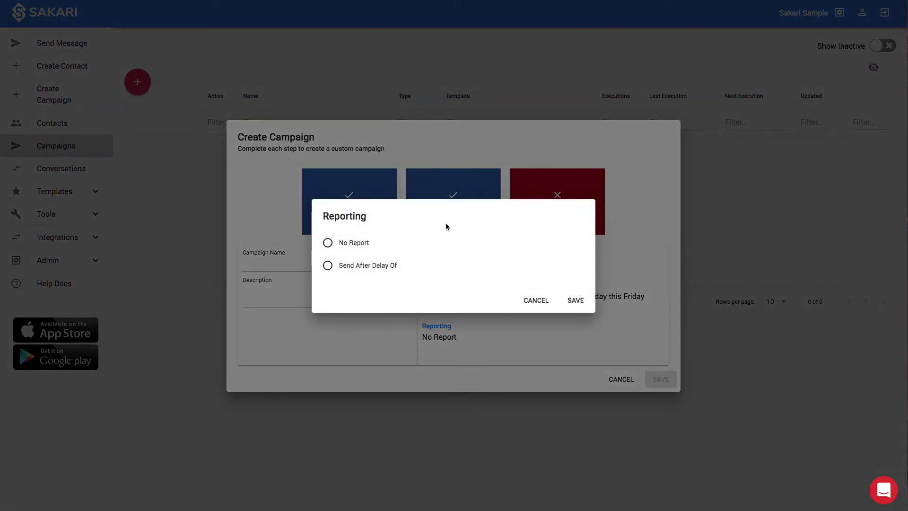
pyautogui.click(346, 245)
pyautogui.click(575, 300)
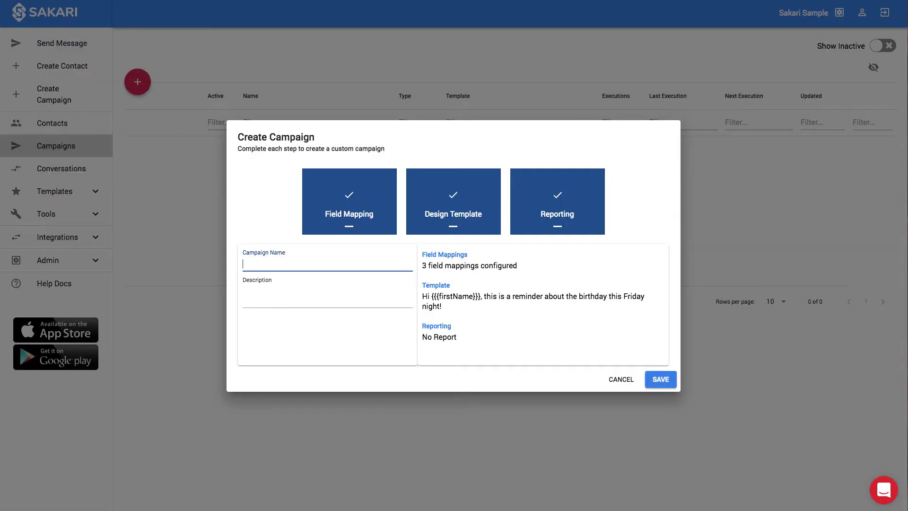
pyautogui.write('B')
pyautogui.write('irthday Ba')
pyautogui.write('sh Reminder')
pyautogui.click(654, 378)
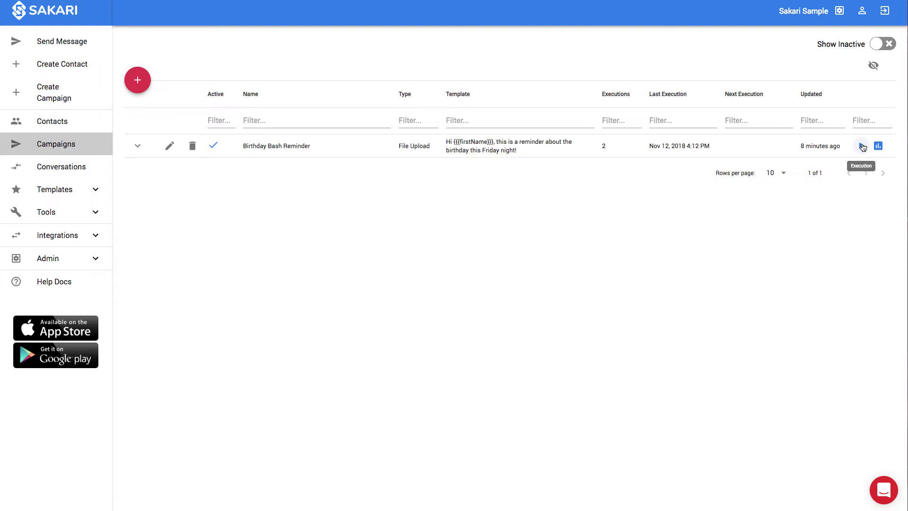
# Run the campaign on the uploaded birthday-announcement.csv file of 9 contacts
pyautogui.click(862, 147)
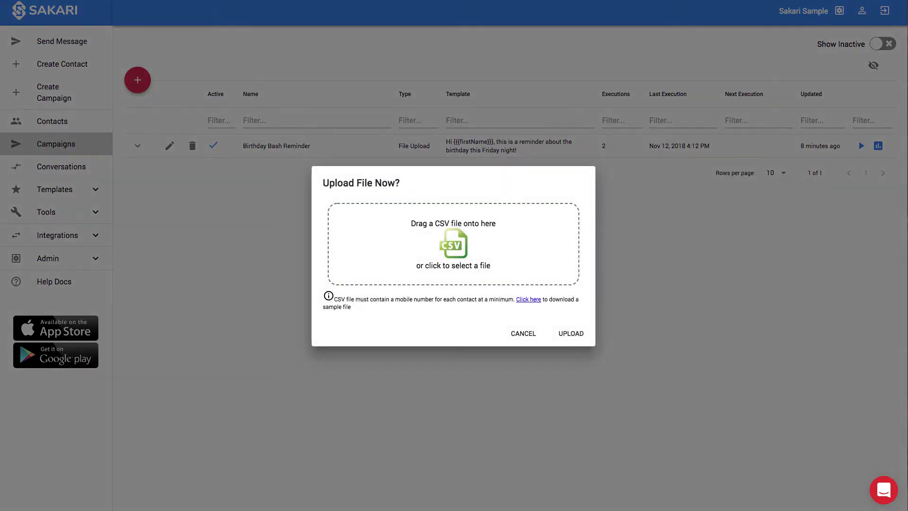
pyautogui.moveTo(901, 354)
pyautogui.mouseDown()
pyautogui.moveTo(583, 313)
pyautogui.moveTo(448, 244)
pyautogui.mouseUp()
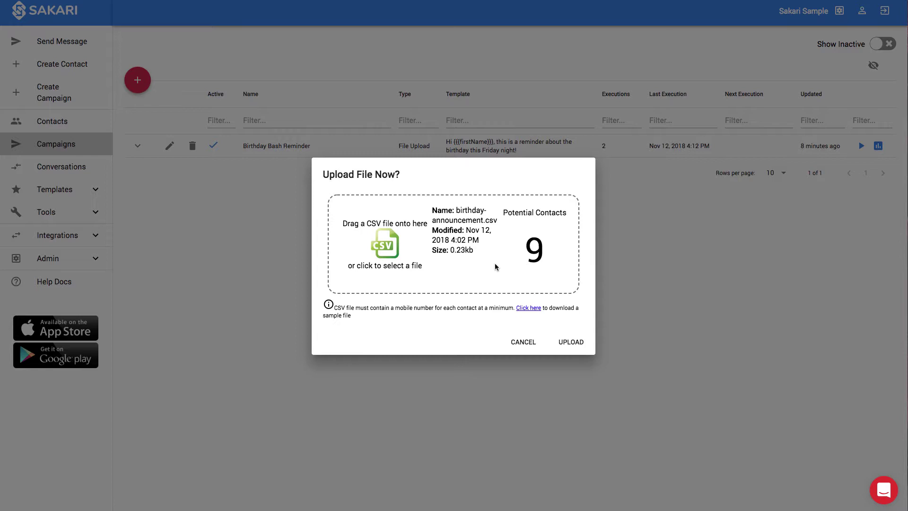
pyautogui.click(565, 343)
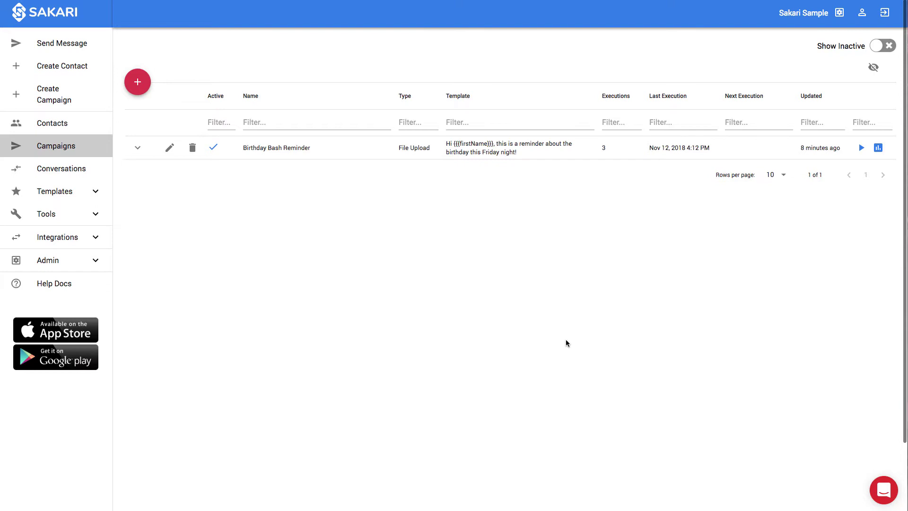
# Review the latest execution's message report, viewing outgoing messages and the seven incoming replies
pyautogui.click(136, 150)
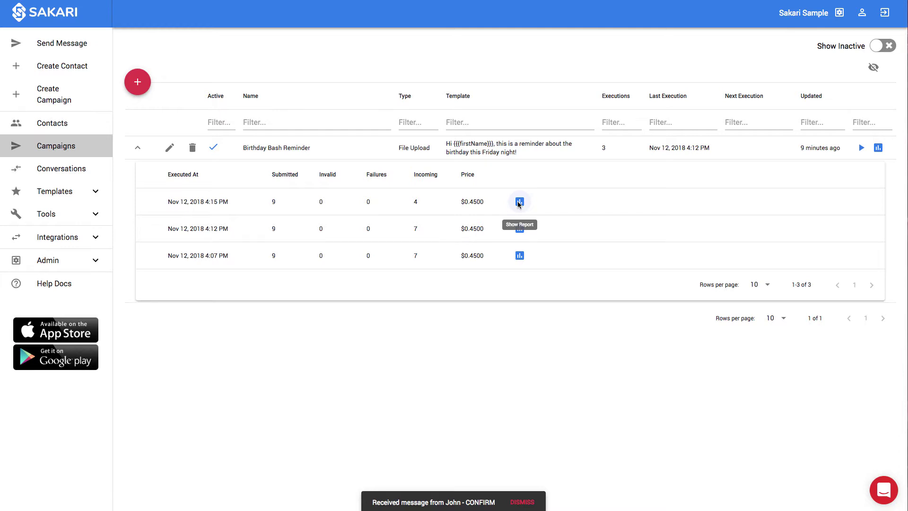
pyautogui.click(519, 202)
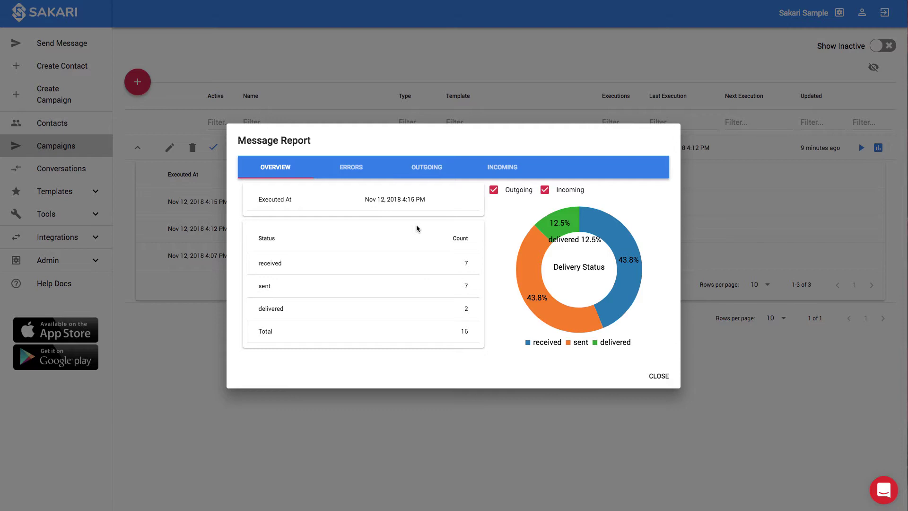
pyautogui.click(430, 169)
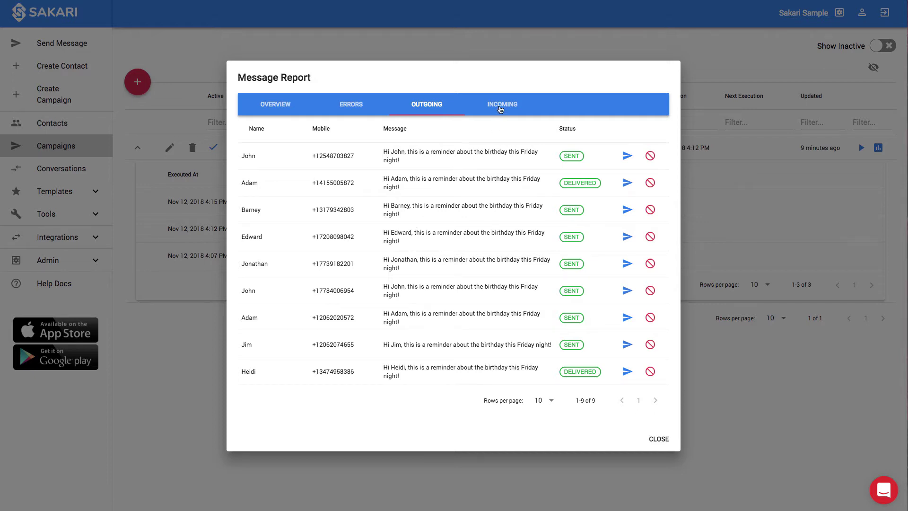
pyautogui.click(500, 108)
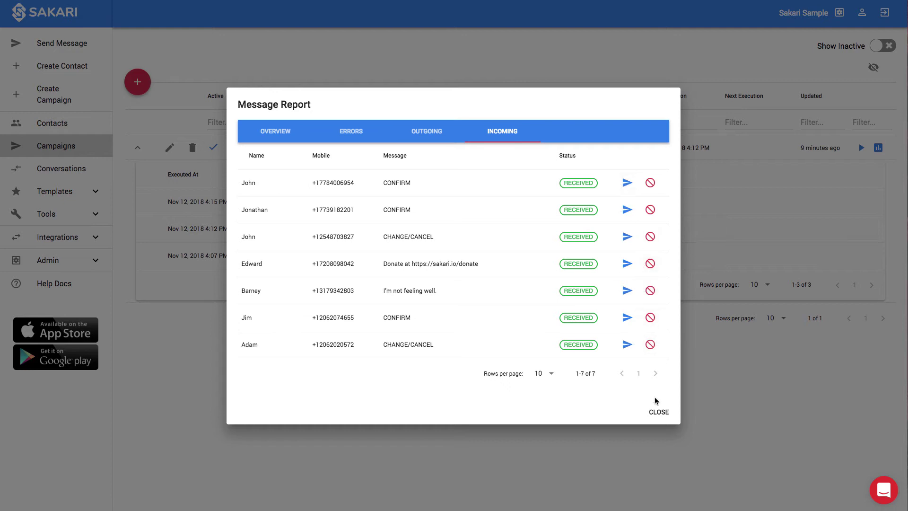
# Close the message report and head to the Conversations page
pyautogui.click(654, 413)
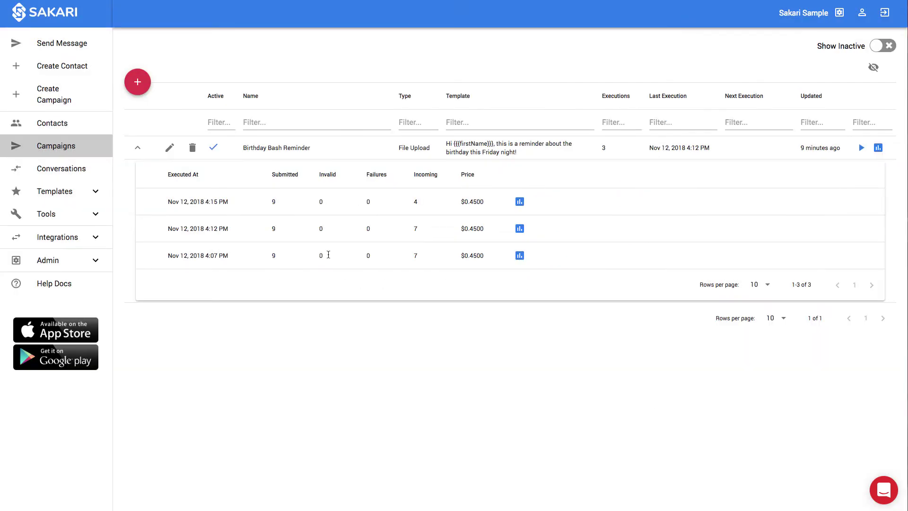
pyautogui.click(55, 173)
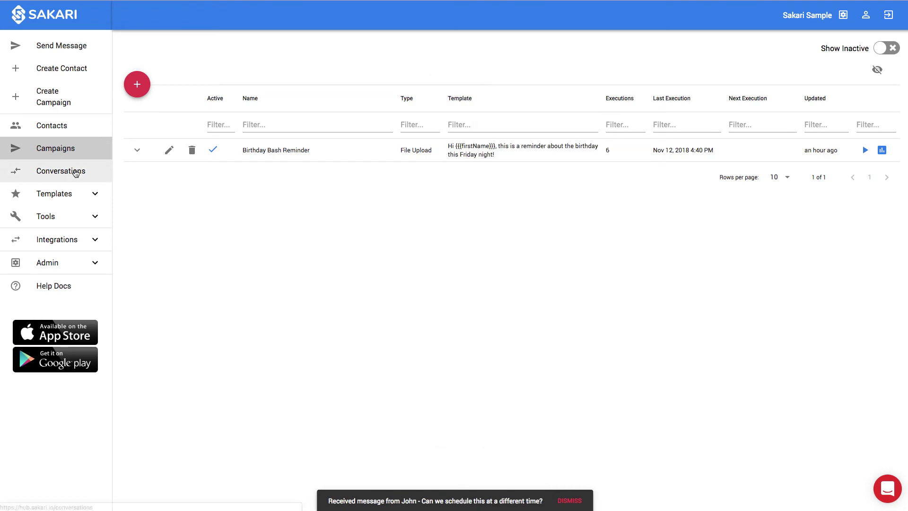
# Reply 'Sounds great!' to Adam in his conversation thread
pyautogui.click(72, 173)
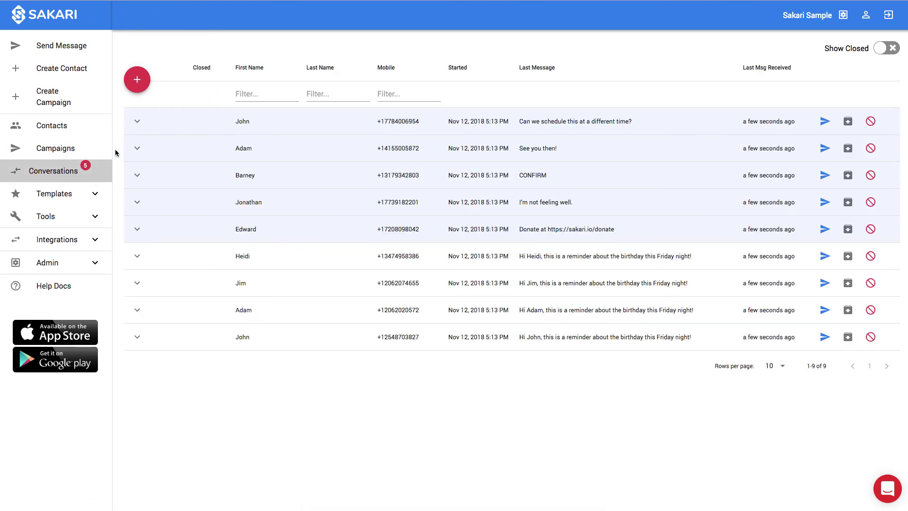
pyautogui.click(137, 148)
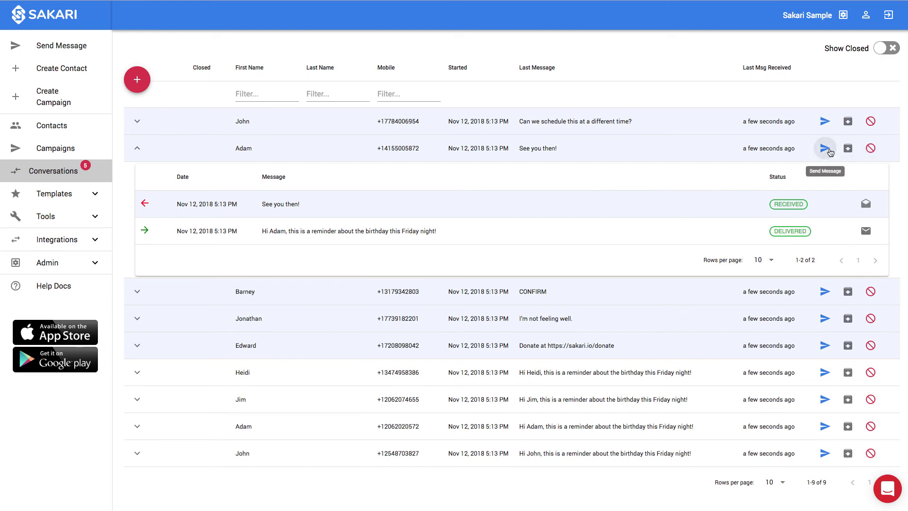
pyautogui.click(826, 149)
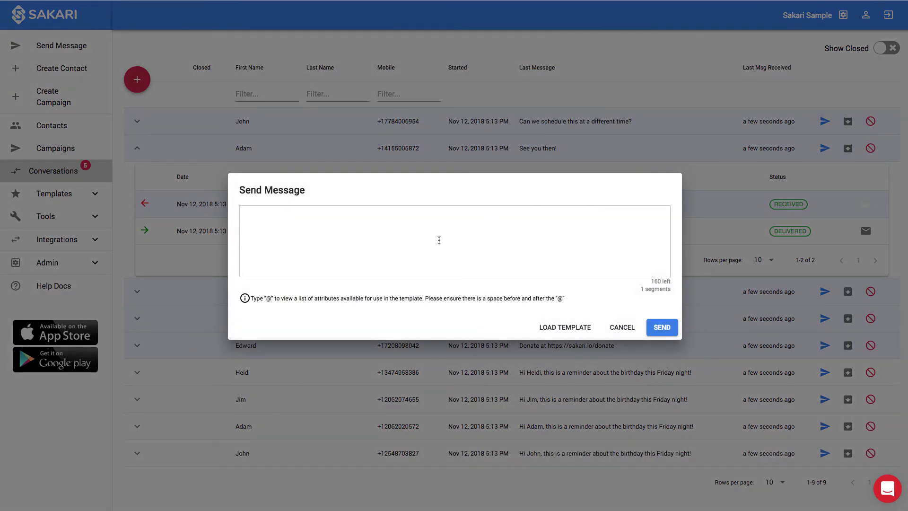
pyautogui.write('Sounds great')
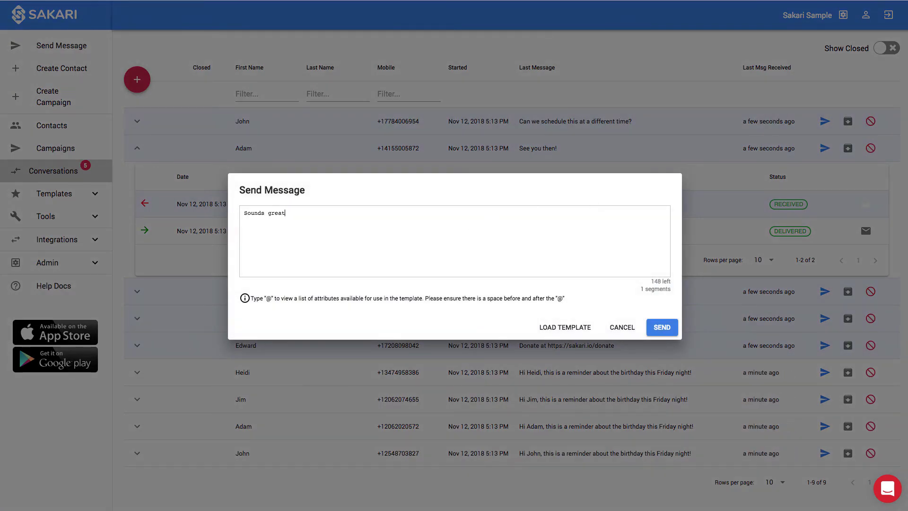
pyautogui.write('!')
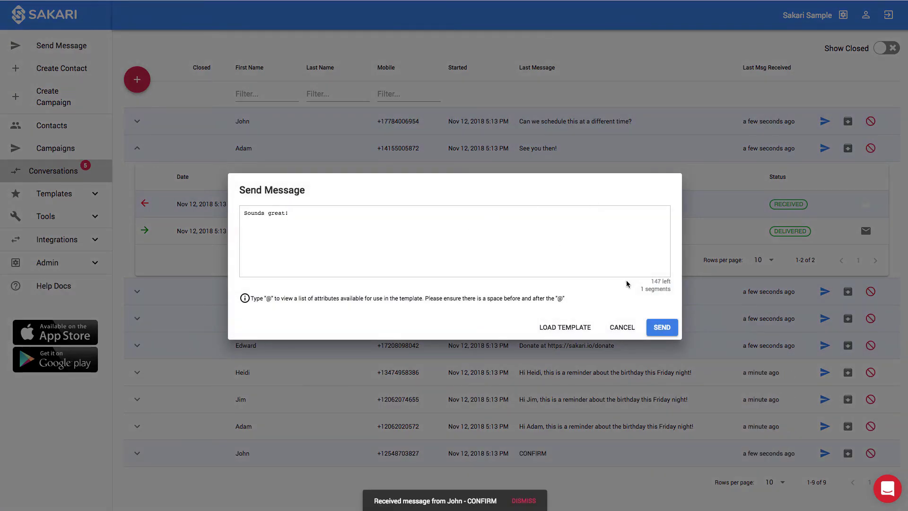
pyautogui.click(663, 328)
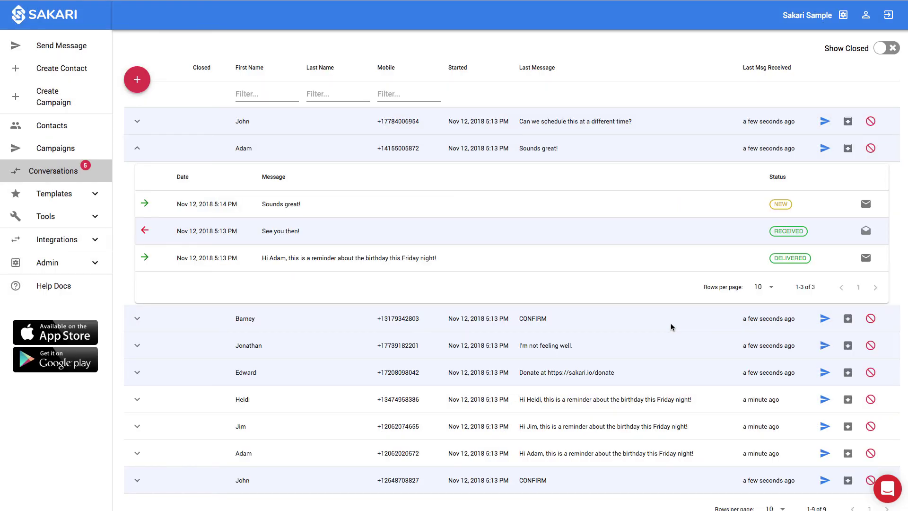